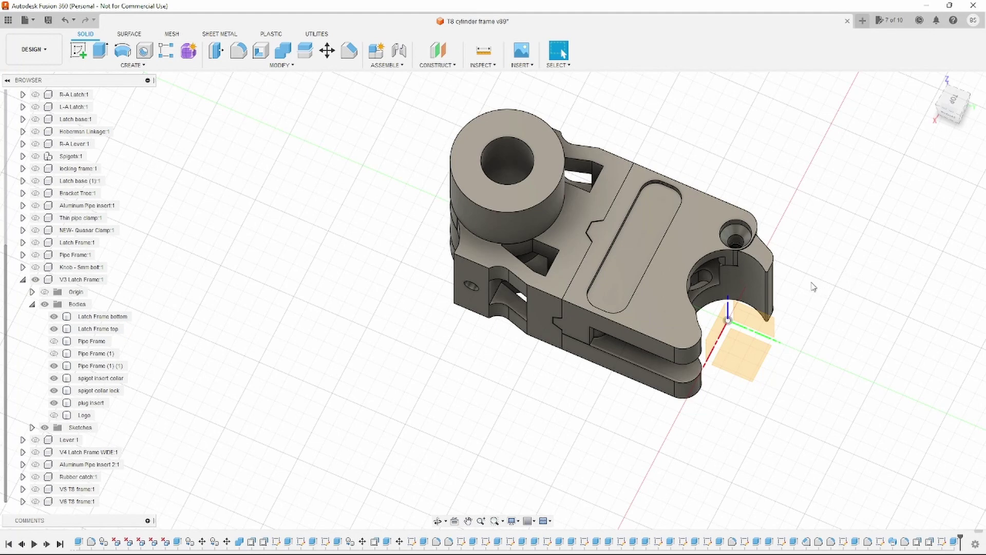
Step: Hide the Latch Frame top body while keeping the Latch Frame bottom body visible
middle_click_drag(813, 286, 632, 303)
left_click(604, 328)
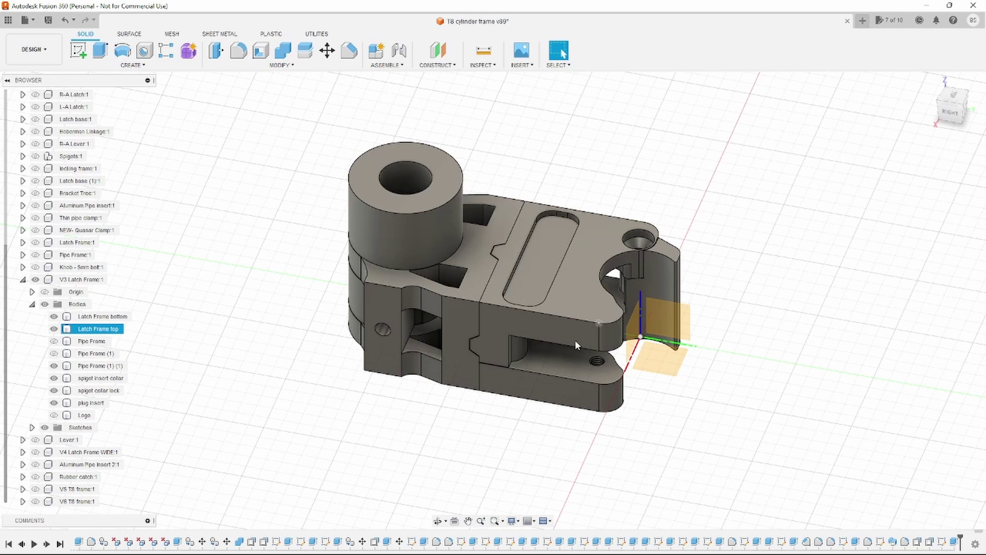
left_click(245, 363)
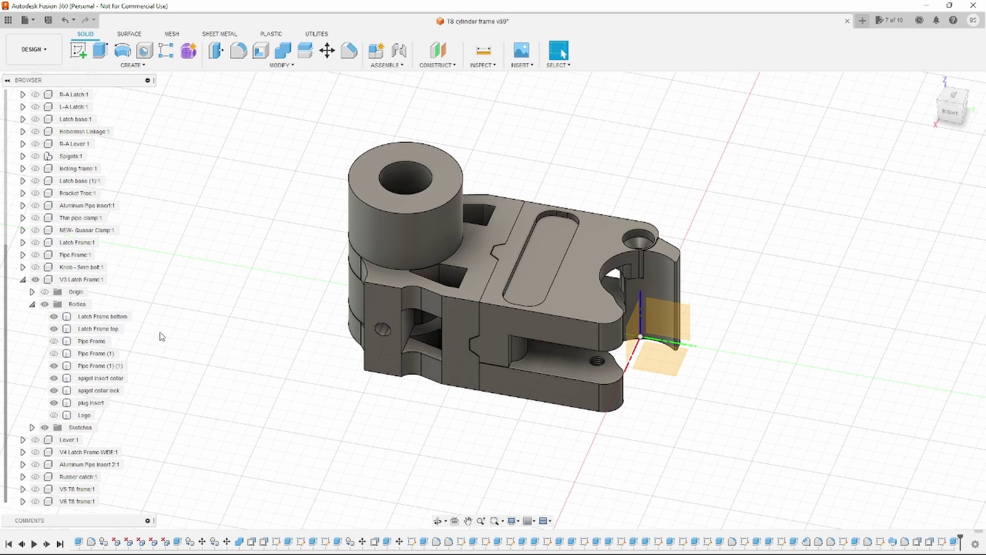
left_click(54, 317)
left_click(54, 317)
left_click(54, 329)
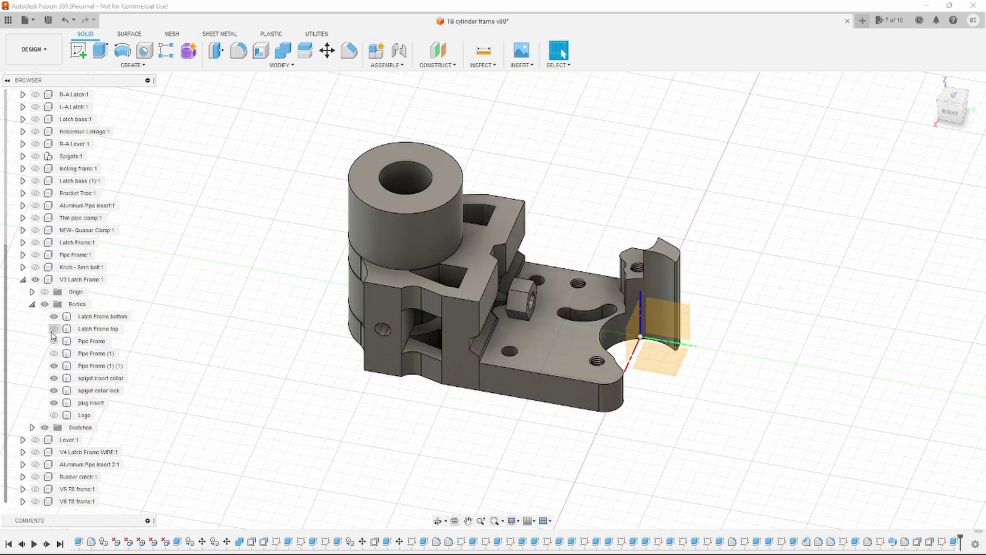
Step: Zoom in on the bottom plate and pick out the hole beside the hex nut
left_click(636, 268)
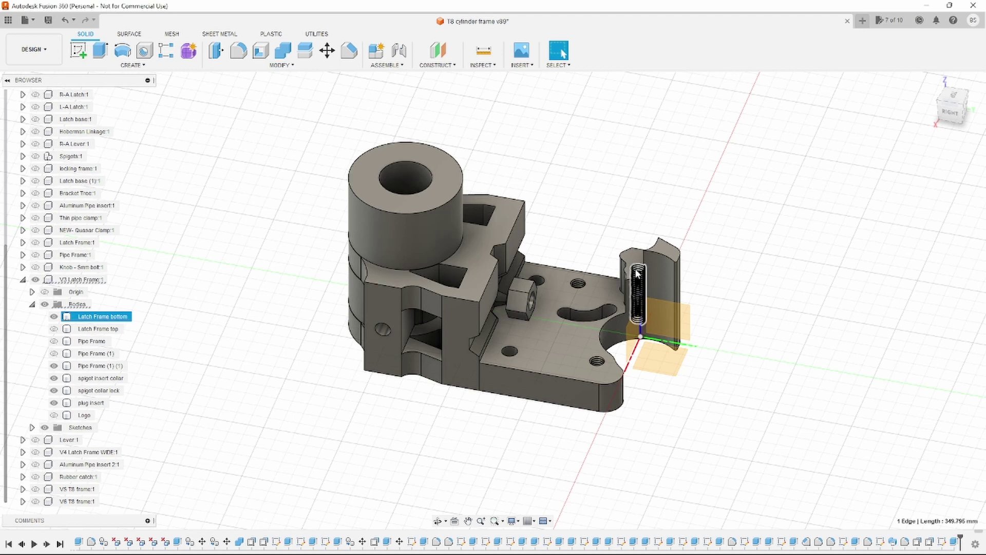
left_click(579, 287)
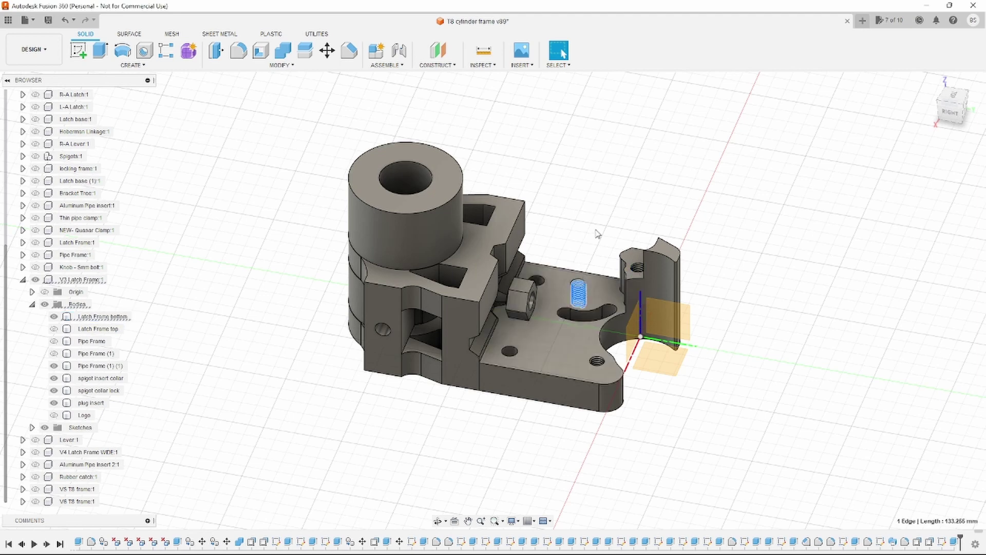
scroll(537, 279, "up", 5)
Step: Cut a modeled 6.0 mm ISO metric M6x1 thread into the hole beside the hex nut
left_click(542, 278)
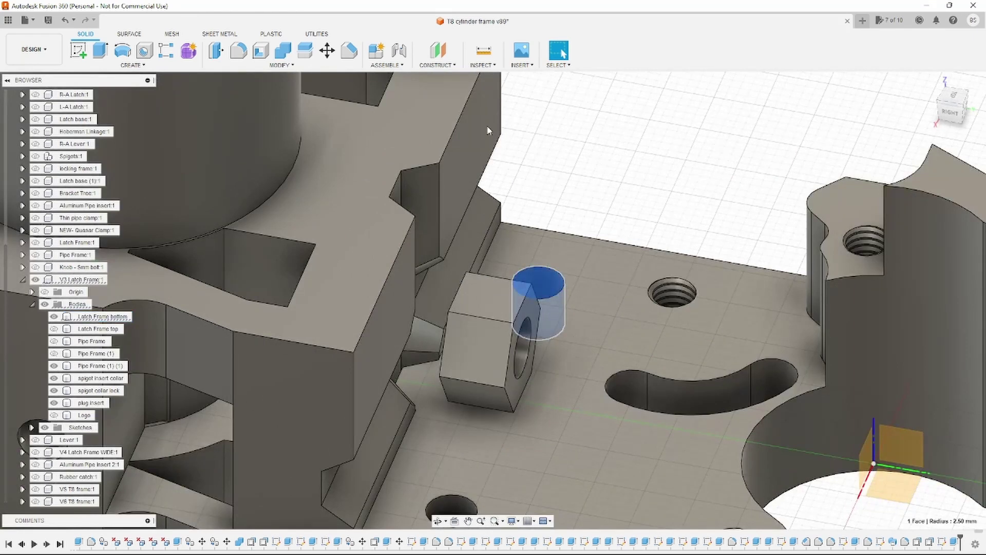
left_click(145, 66)
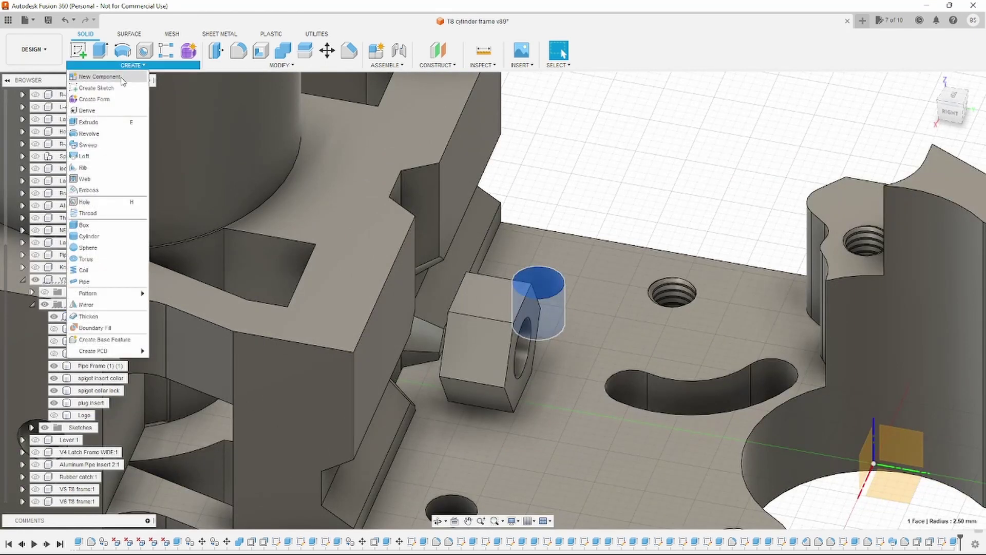
left_click(88, 213)
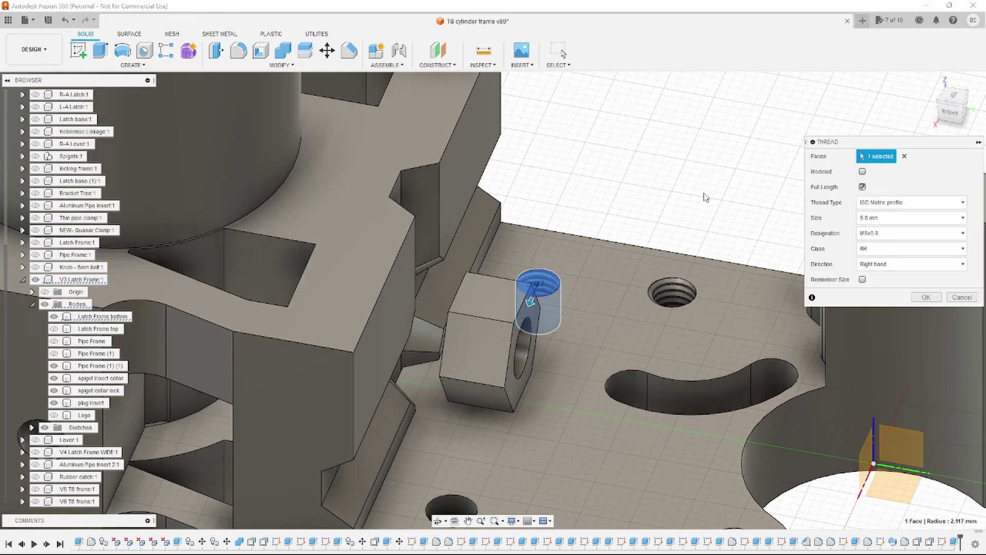
left_click(863, 172)
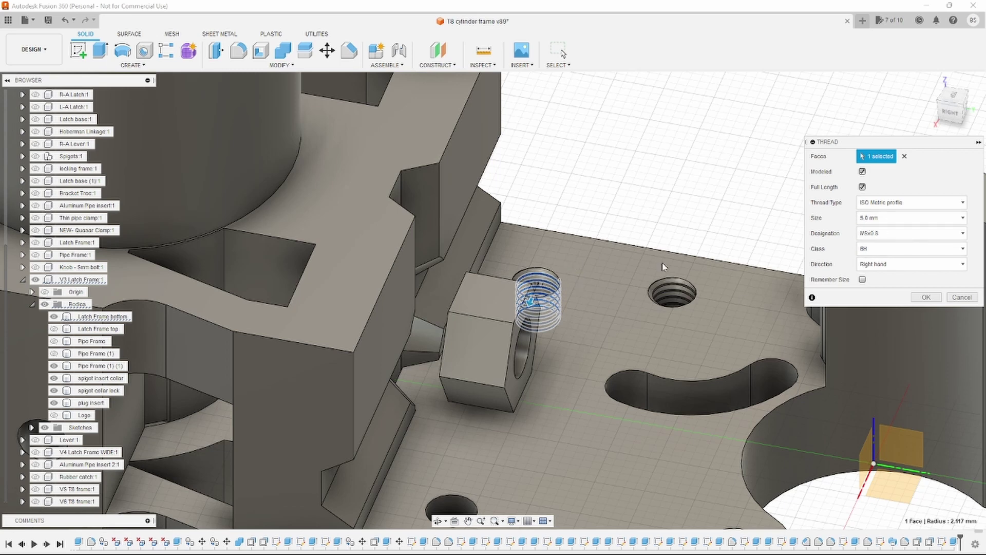
left_click(914, 217)
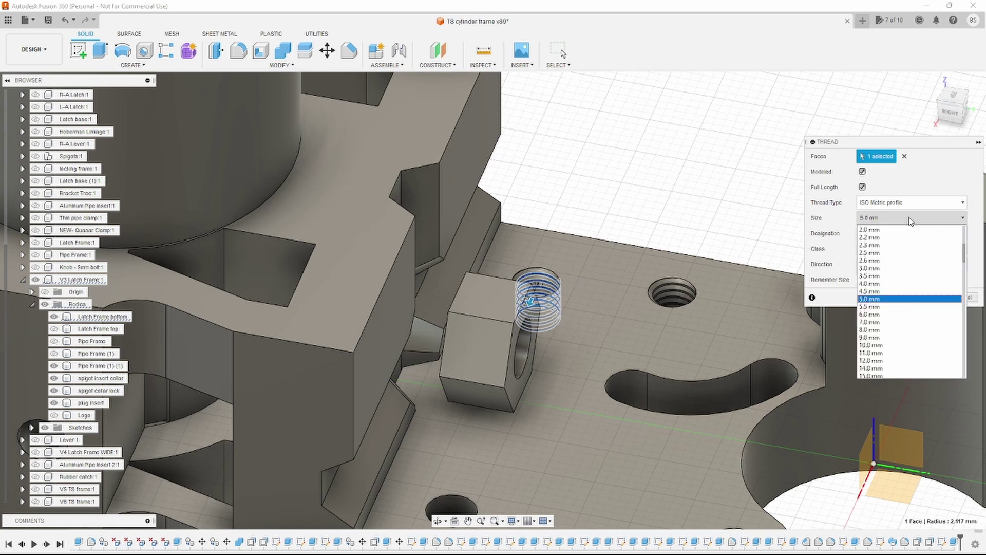
left_click(895, 300)
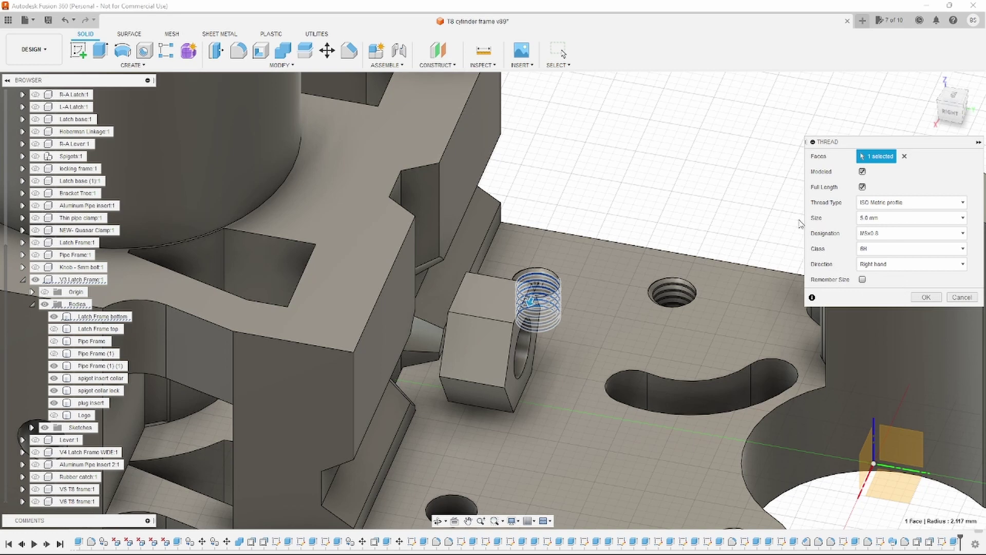
left_click(939, 219)
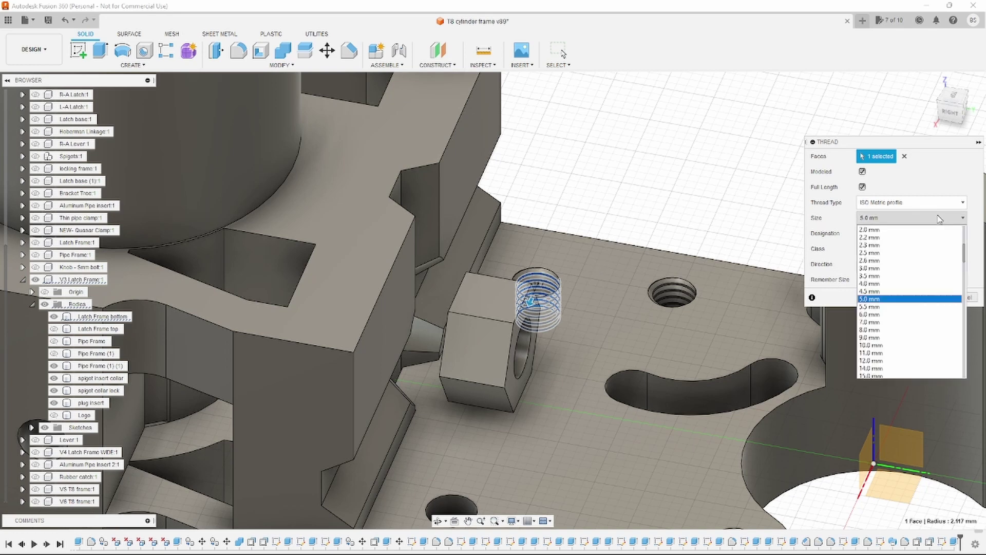
left_click(899, 314)
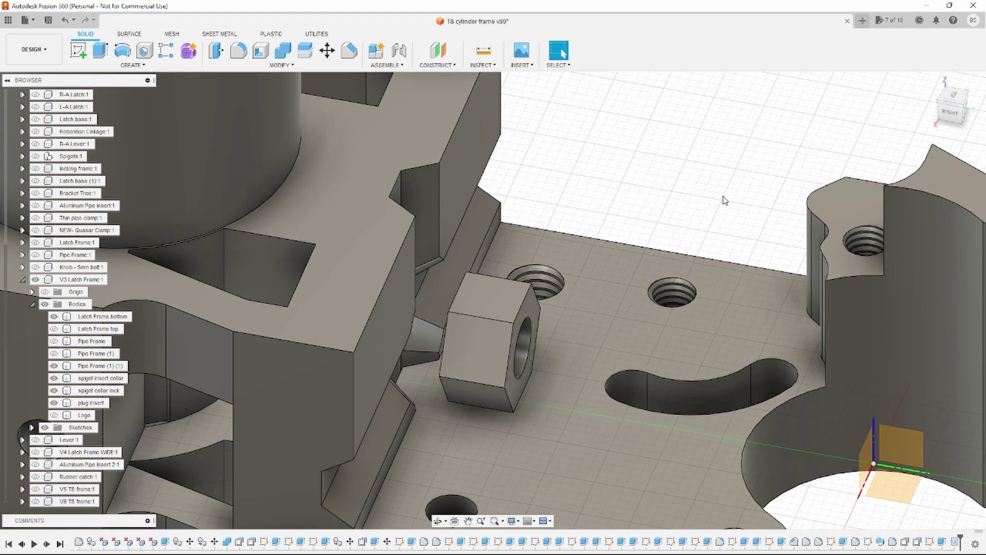
Step: Edit the new thread feature, changing its size to 5.0 mm
middle_click_drag(725, 201, 586, 159, "shift")
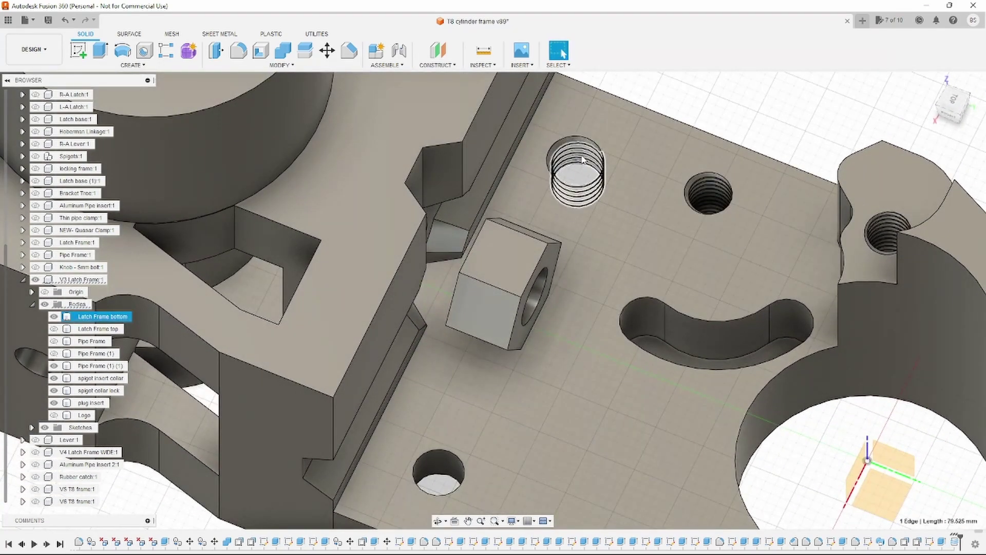
left_click(584, 160)
key("Escape")
left_click(584, 150)
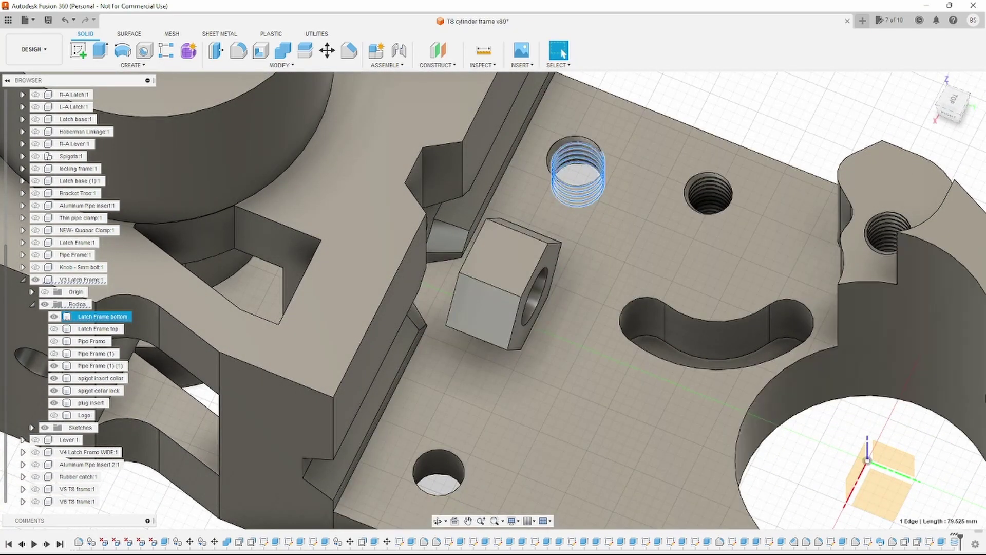
double_click(955, 543)
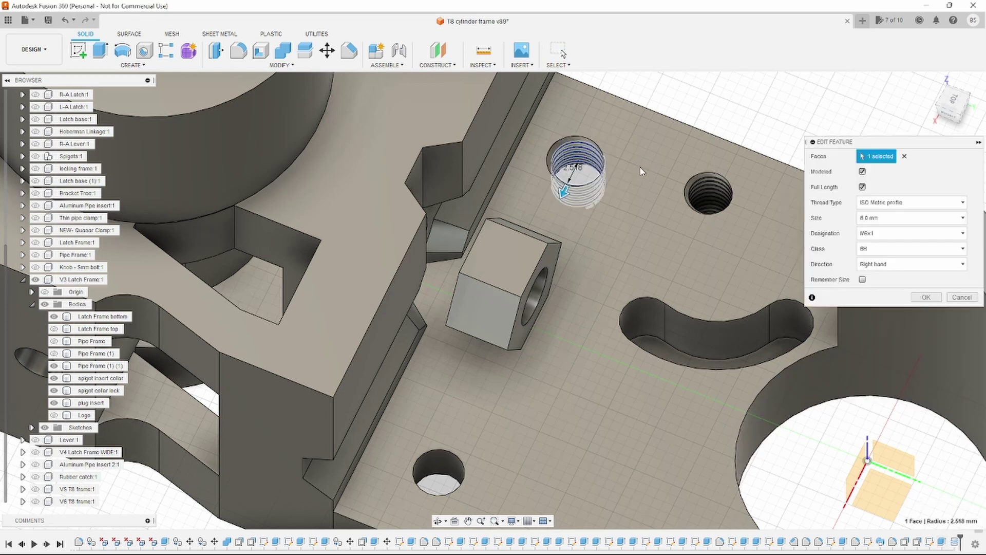
left_click(906, 218)
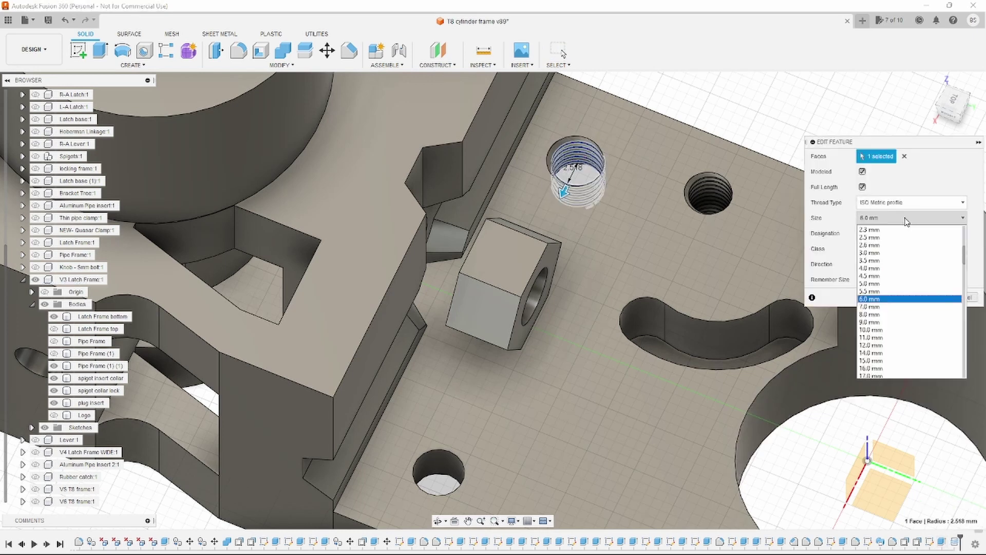
left_click(895, 285)
left_click(926, 298)
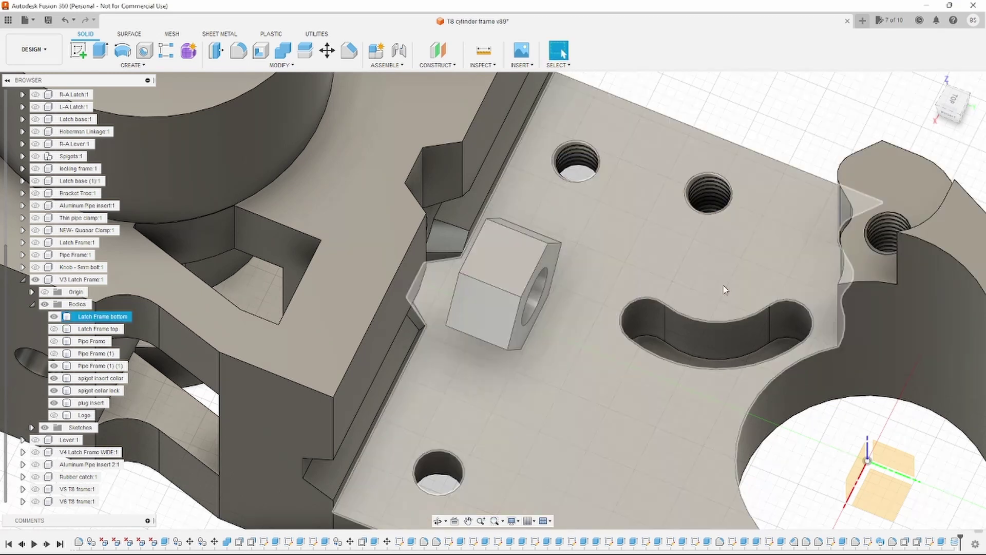
Step: Delete the Thread4 feature from the timeline
left_click(887, 414)
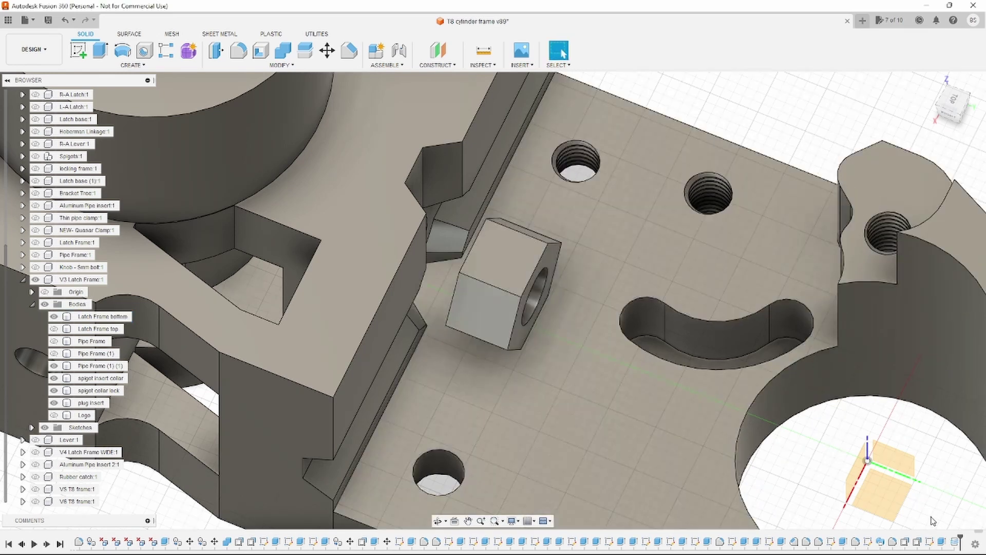
left_click(954, 542)
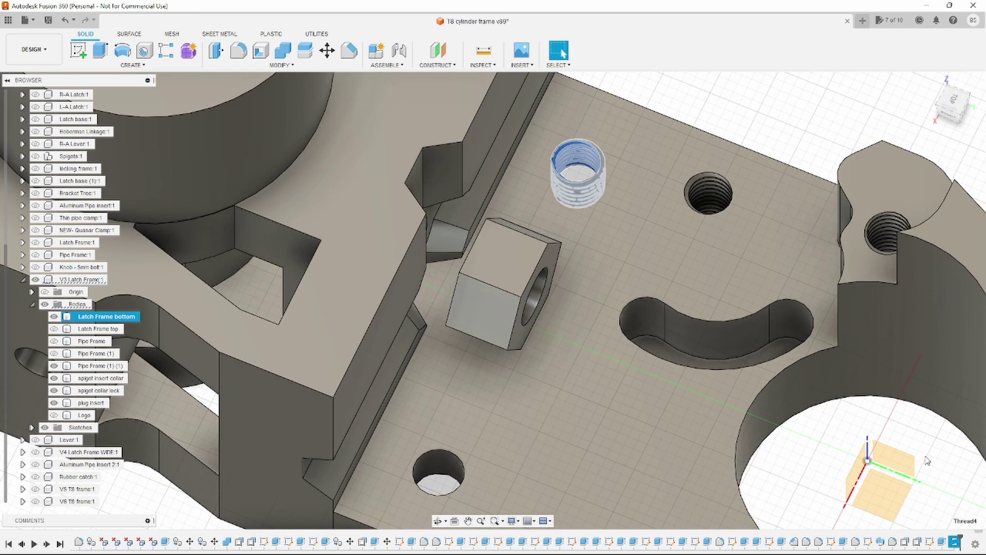
key("Delete")
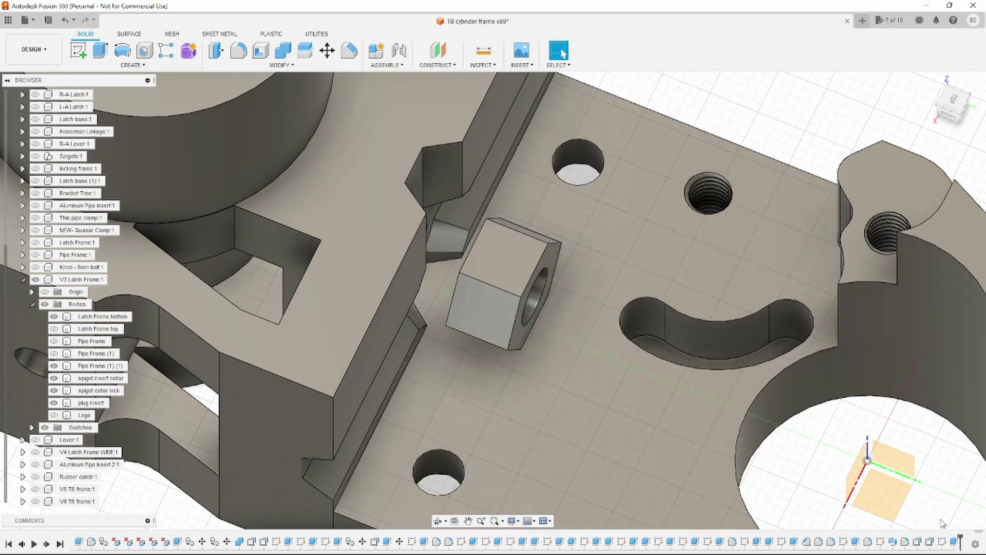
left_click(578, 159)
scroll(761, 111, "down", 2)
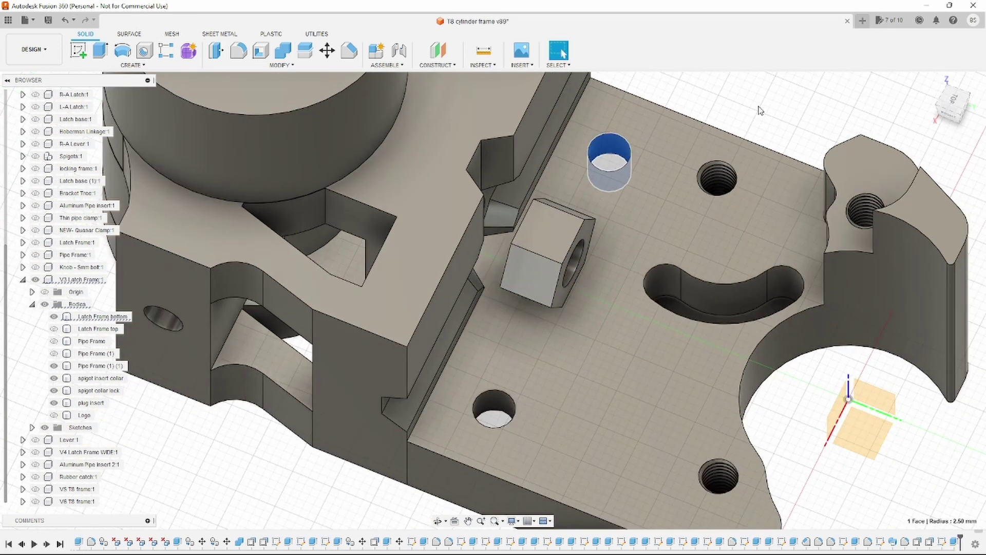
scroll(760, 110, "down", 3)
left_click(831, 163)
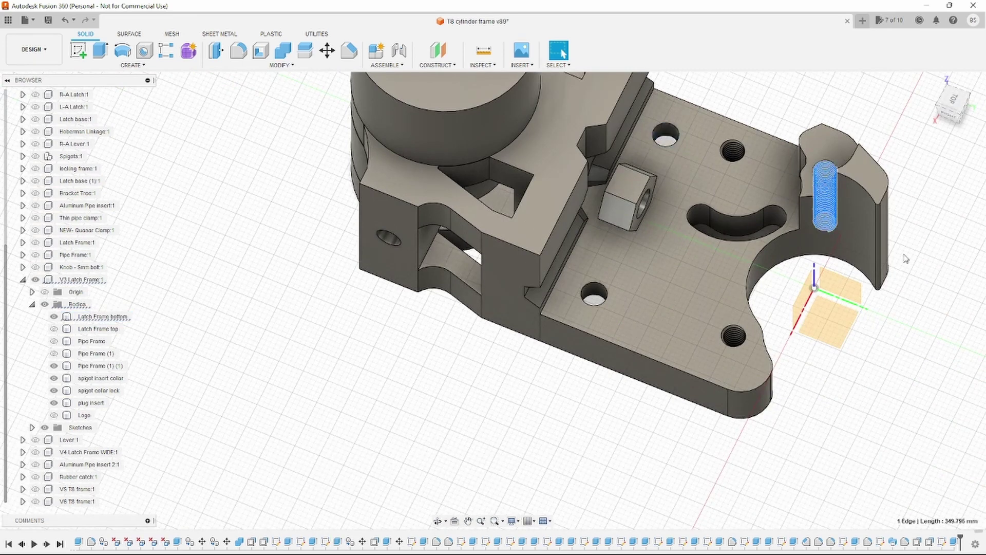
middle_click_drag(906, 287, 910, 278, "shift")
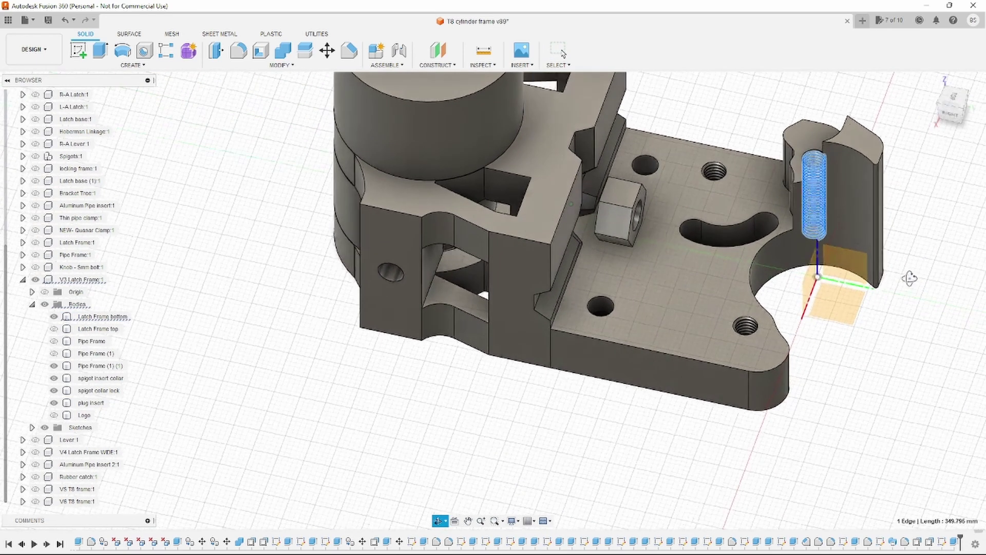
left_click(712, 175)
left_click(818, 162)
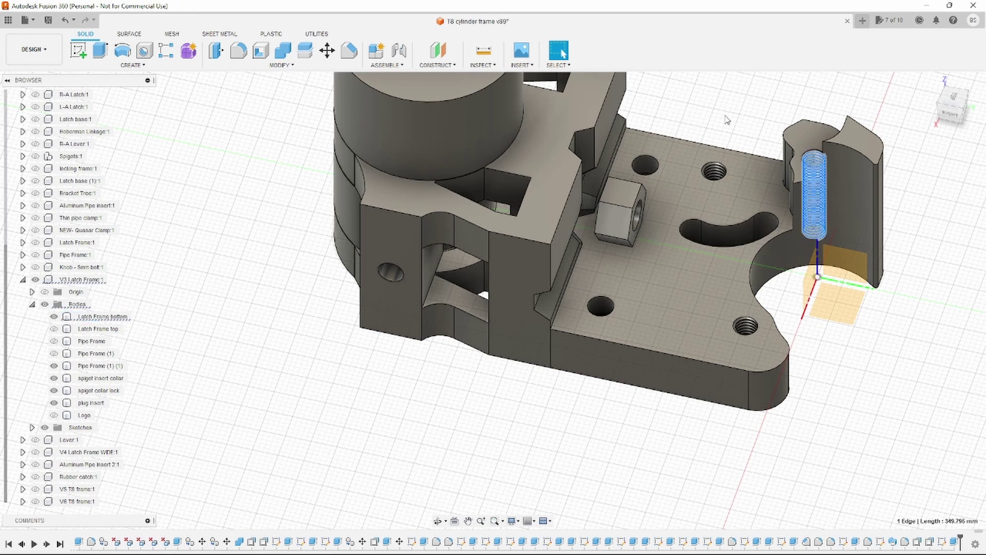
key("ctrl+z")
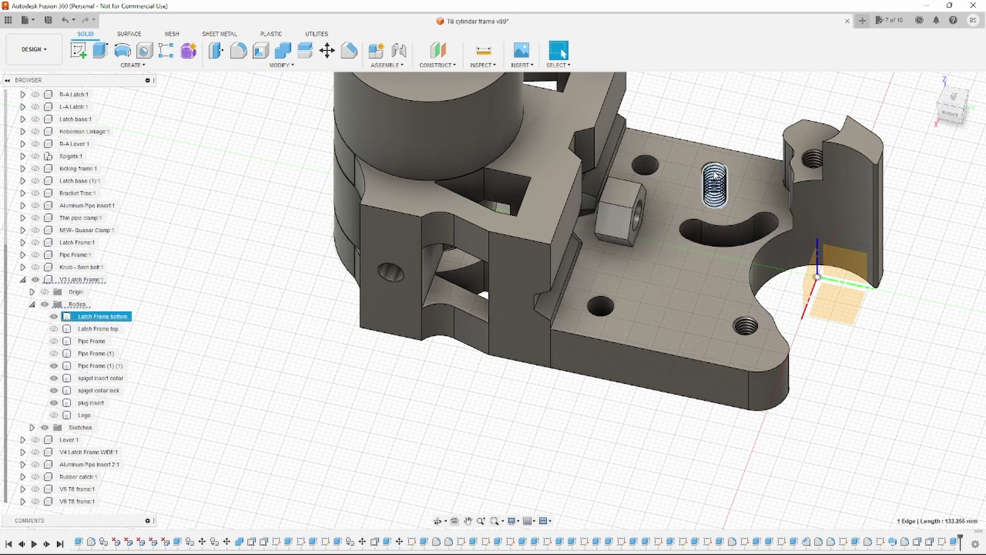
left_click(802, 177)
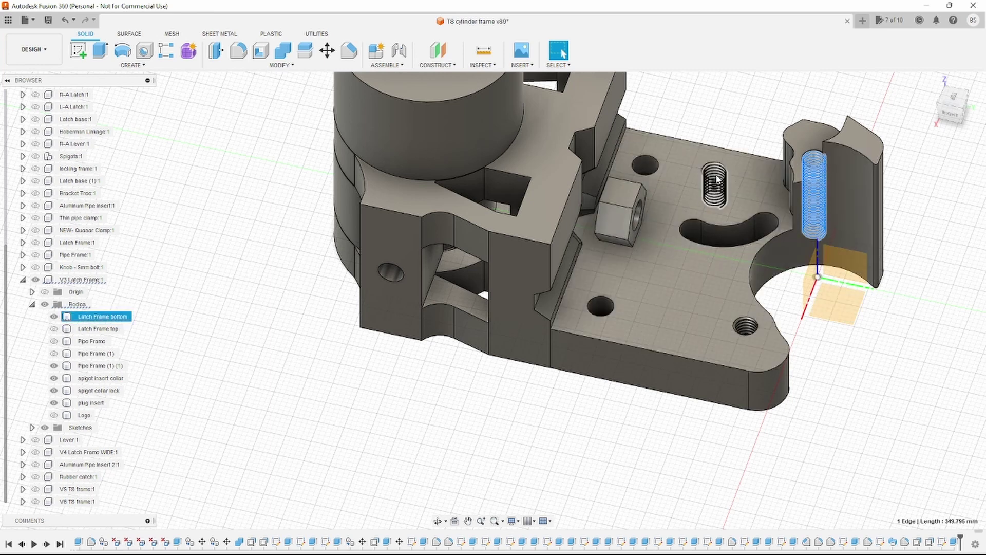
left_click(714, 170)
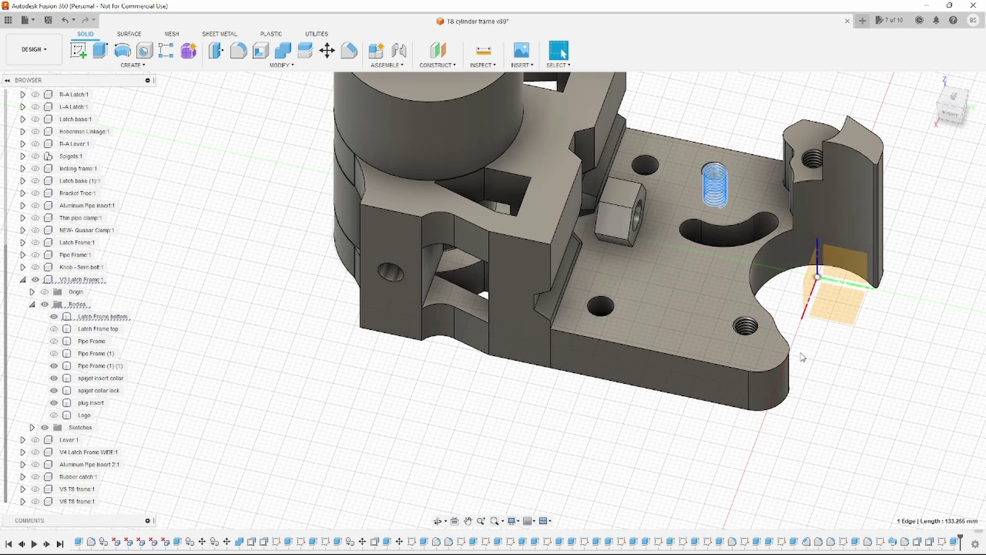
left_click(745, 325)
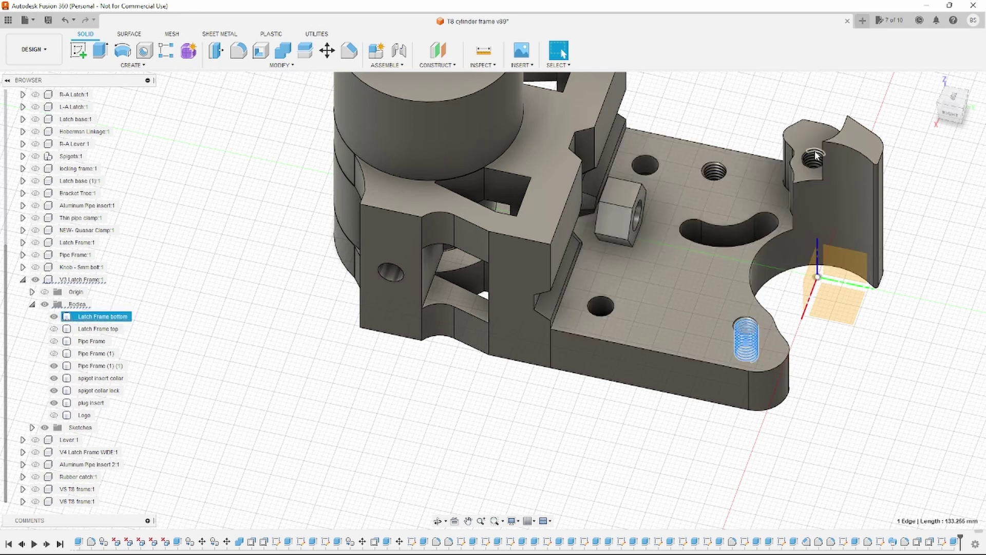
left_click(815, 155)
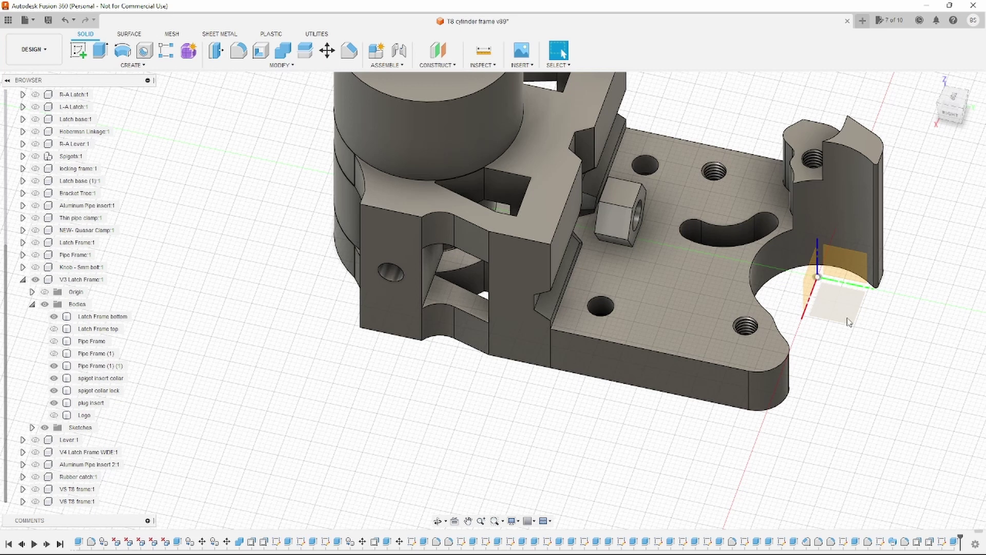
left_click(815, 195)
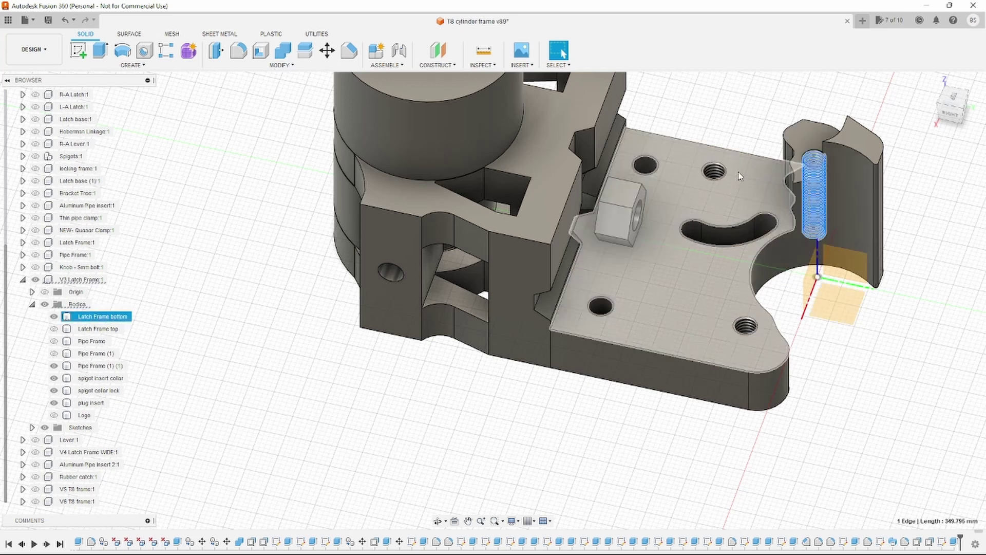
scroll(727, 111, "down", 1)
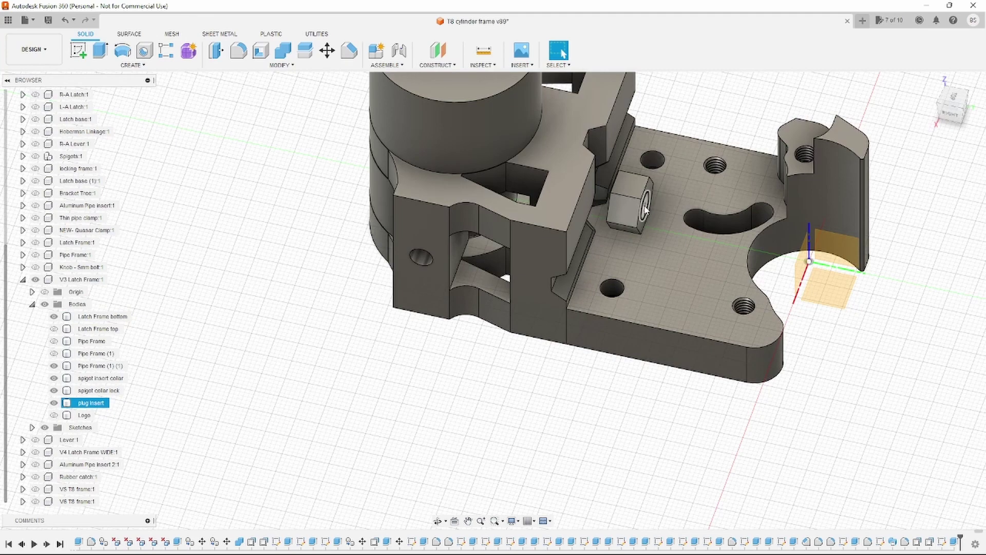
scroll(645, 208, "up", 3)
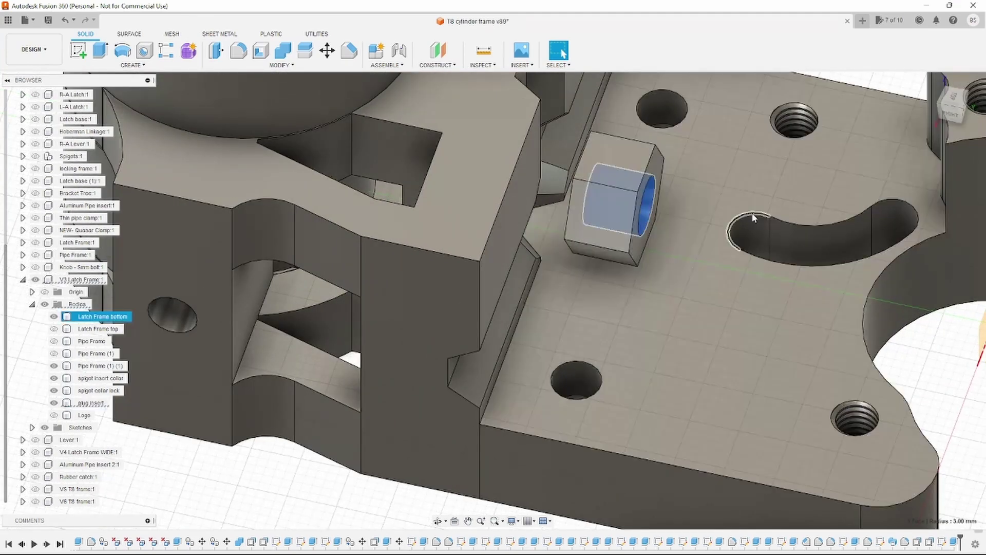
scroll(755, 216, "down", 5)
left_click(884, 302)
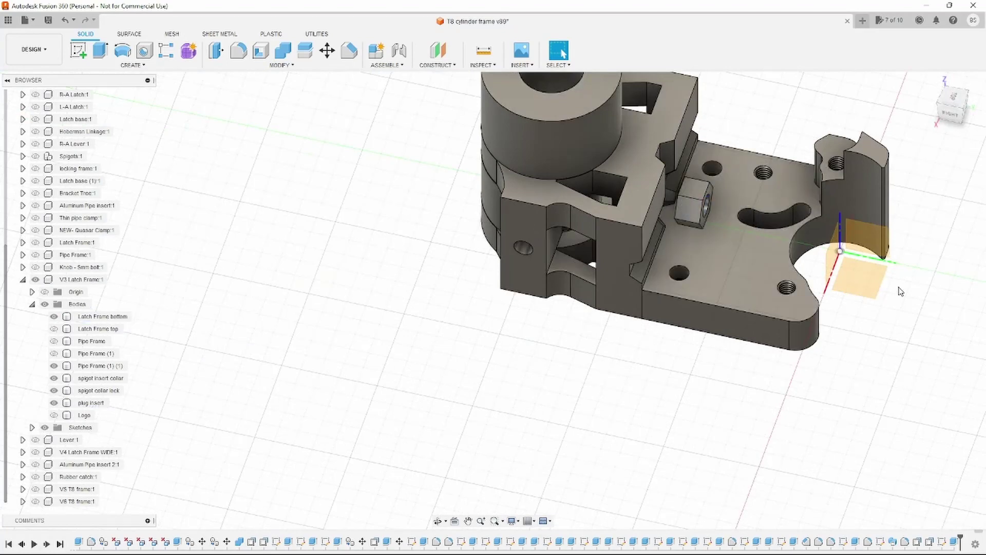
scroll(901, 292, "down", 2)
scroll(912, 247, "up", 3)
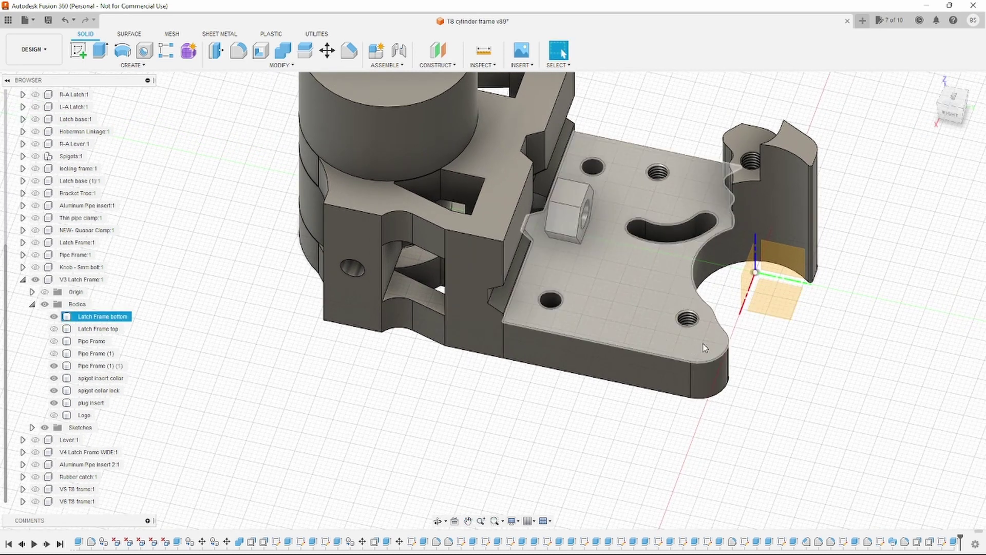
left_click(697, 316)
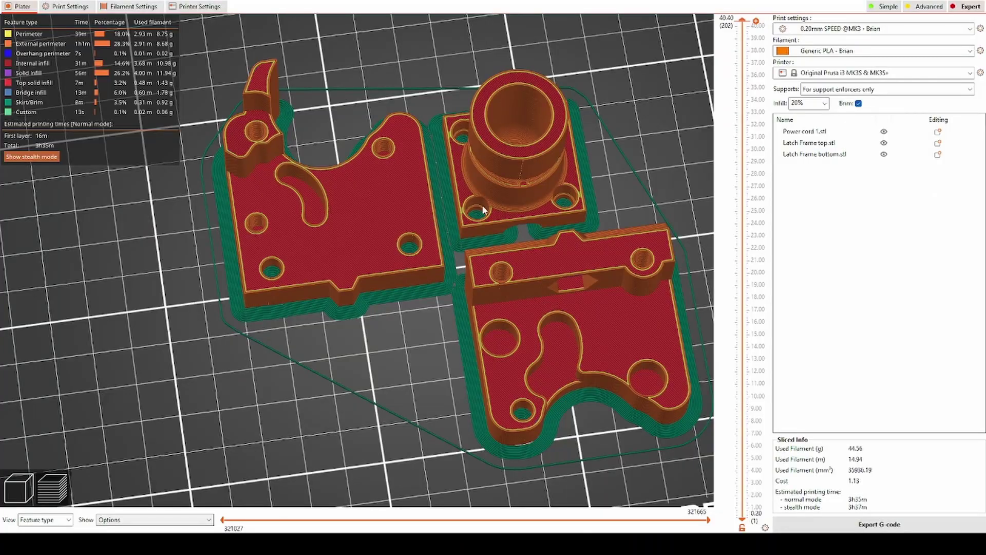
Step: Cut the layer preview down to 11.00 mm (layer 55), revealing the parts' grid infill
scroll(419, 205, "up", 5)
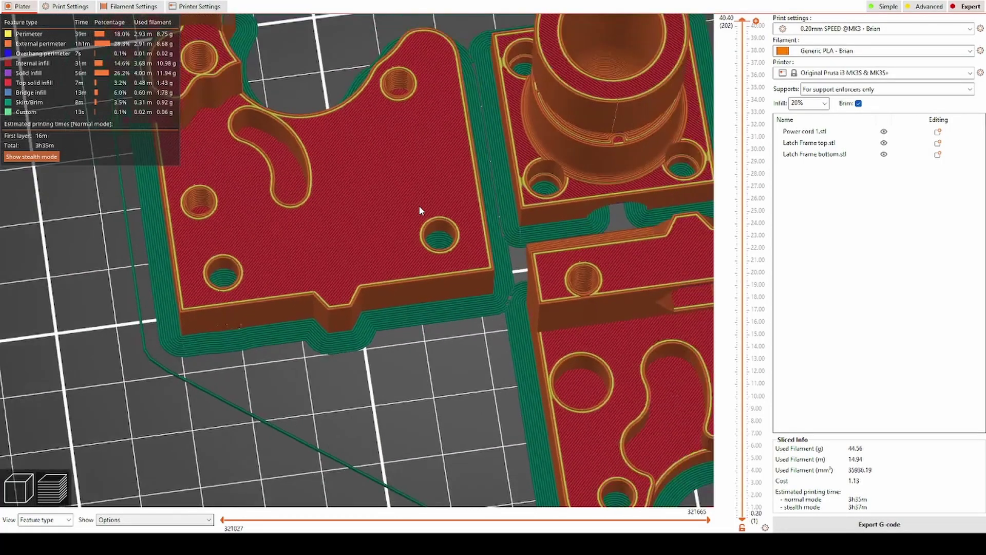
left_click_drag(741, 42, 740, 384)
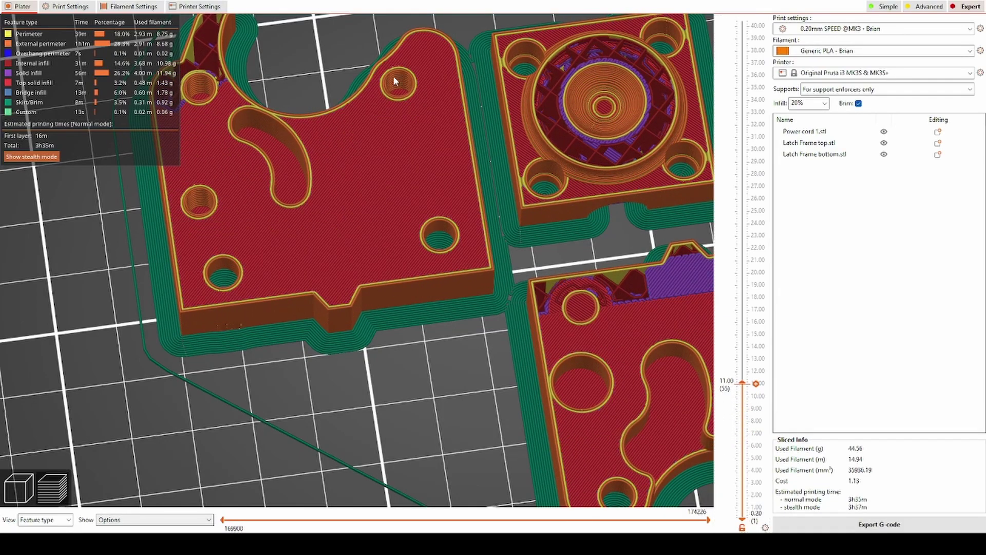
Step: Centre the left part and set the preview top to 16.60 mm (layer 83)
middle_click_drag(317, 79, 447, 167)
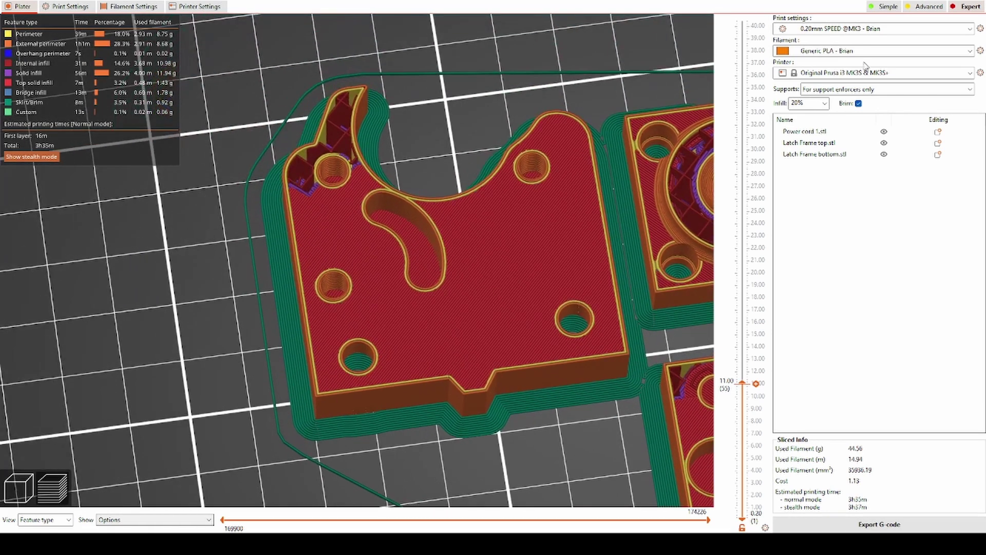
left_click_drag(743, 384, 734, 231)
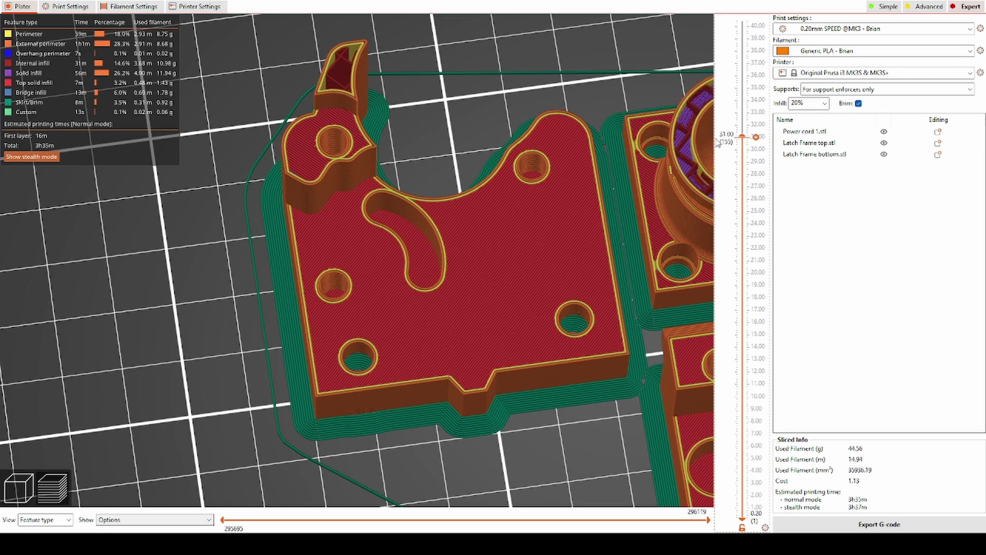
left_click_drag(699, 188, 712, 321)
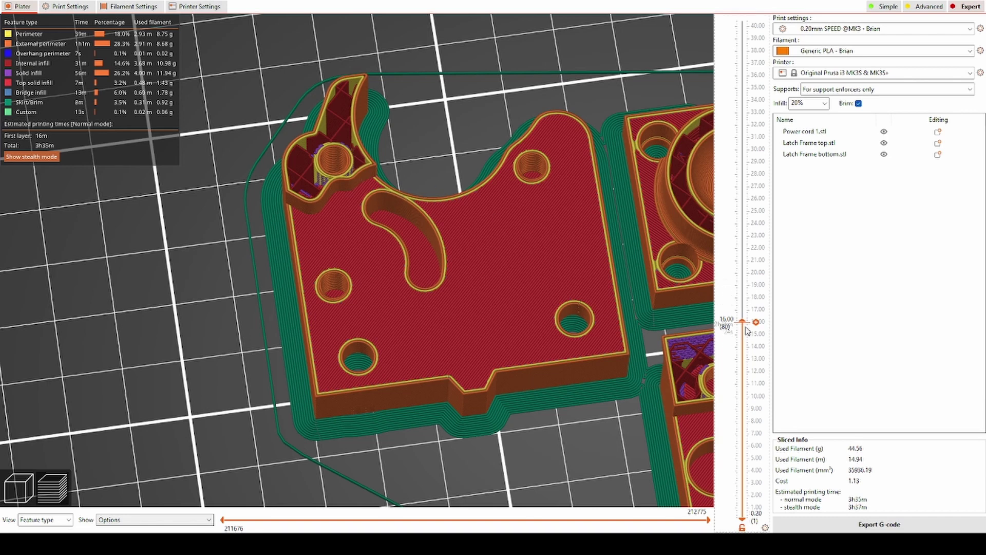
left_click(739, 356)
left_click_drag(739, 358, 741, 314)
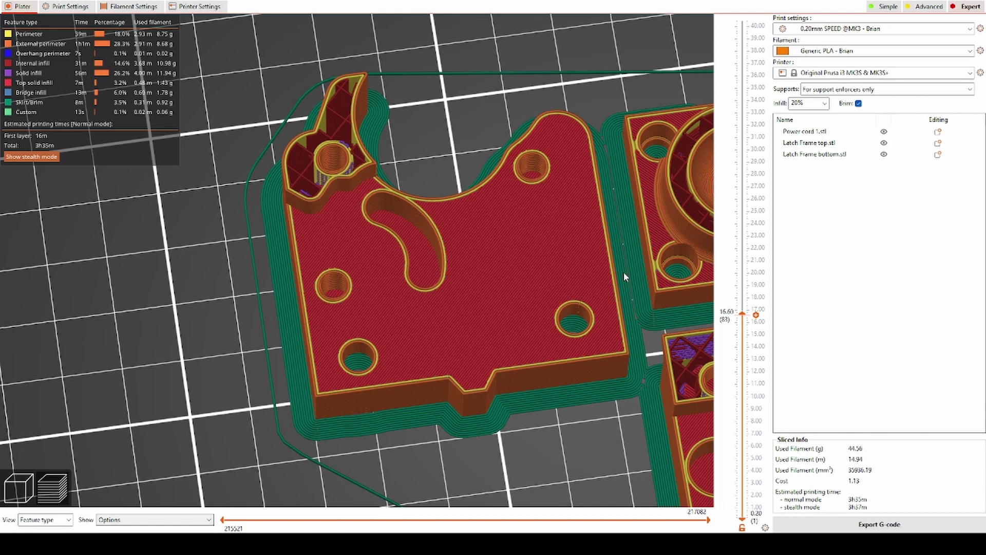
Step: Angle the view toward the pocket and cut the preview at 19.20 mm (layer 96)
middle_click_drag(624, 273, 519, 251)
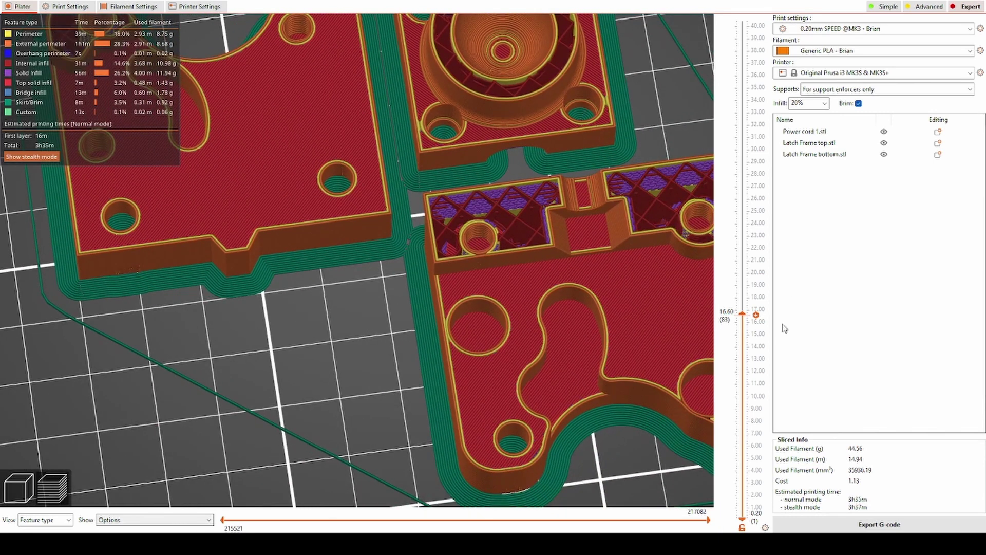
scroll(740, 316, "down", 3)
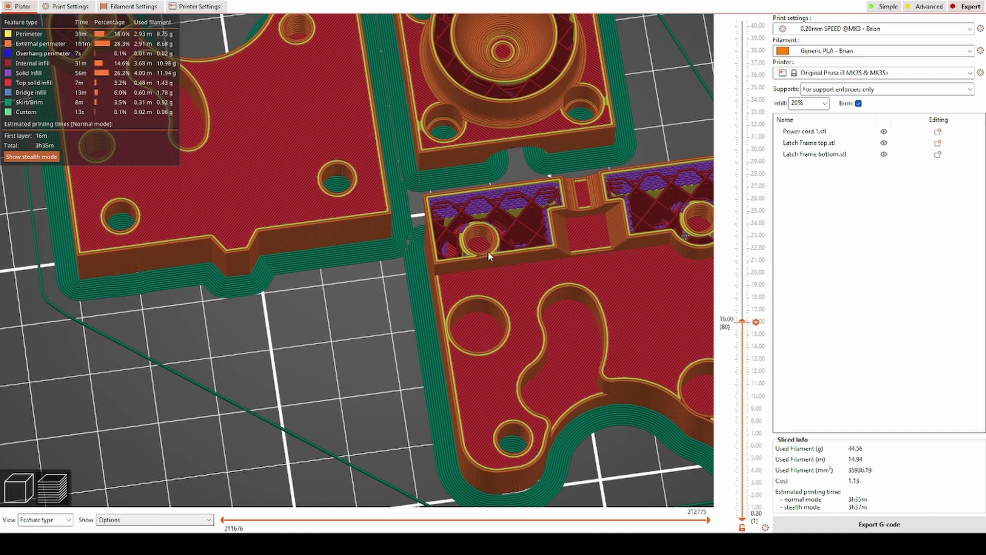
scroll(482, 252, "up", 5)
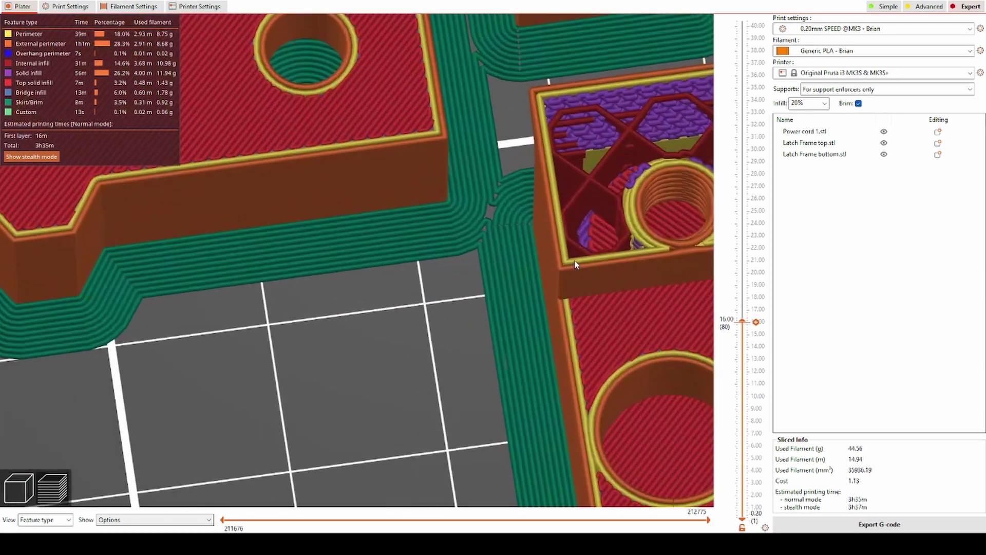
left_click_drag(621, 282, 609, 301)
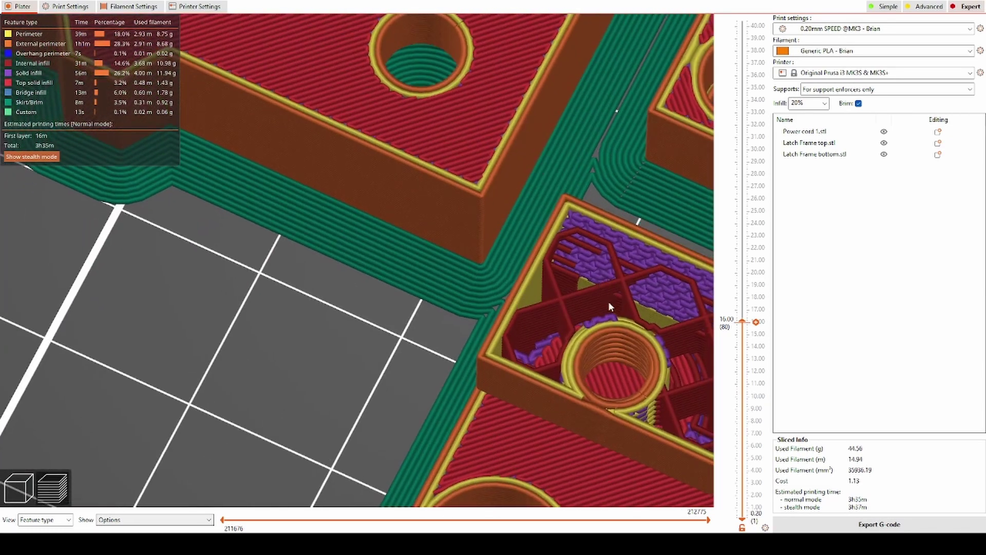
left_click_drag(743, 321, 743, 286)
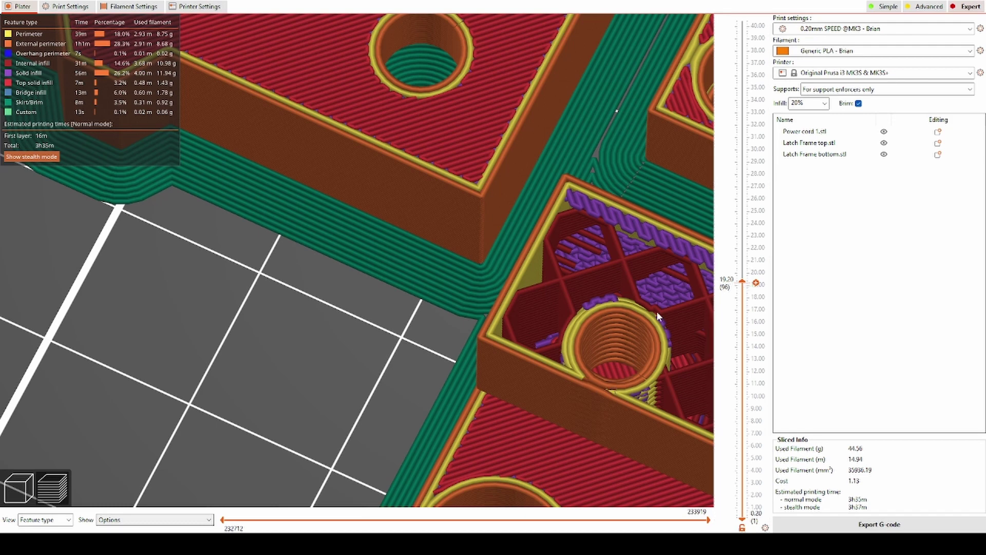
Step: Restore the full 40.40 mm preview (layer 202) and view all three parts from above
scroll(693, 290, "down", 10)
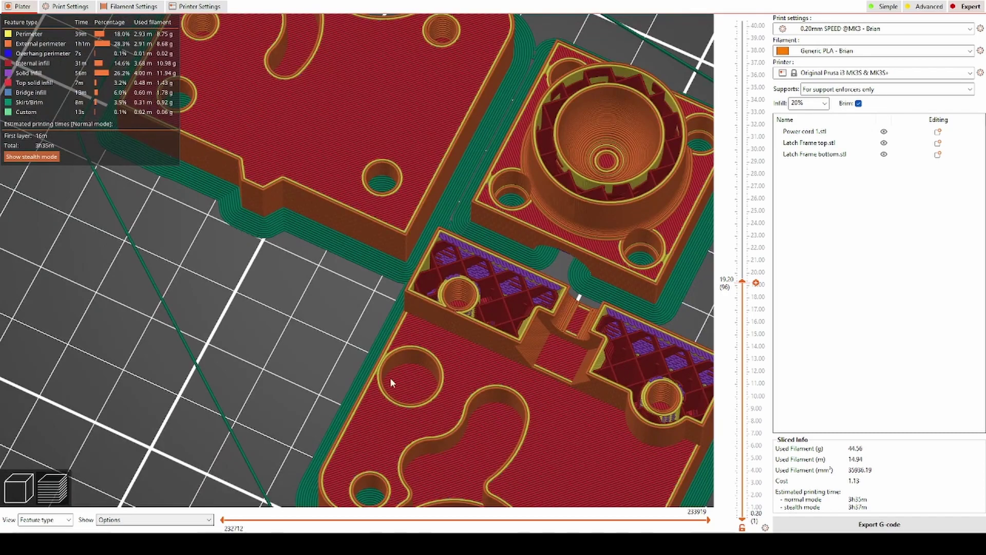
middle_click_drag(345, 338, 312, 243)
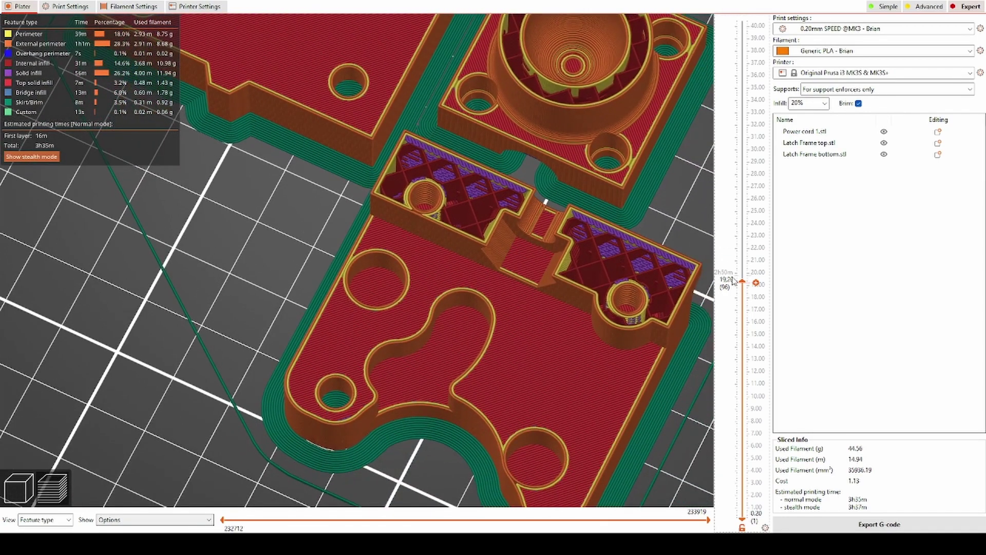
scroll(516, 465, "down", 3)
scroll(516, 467, "up", 5)
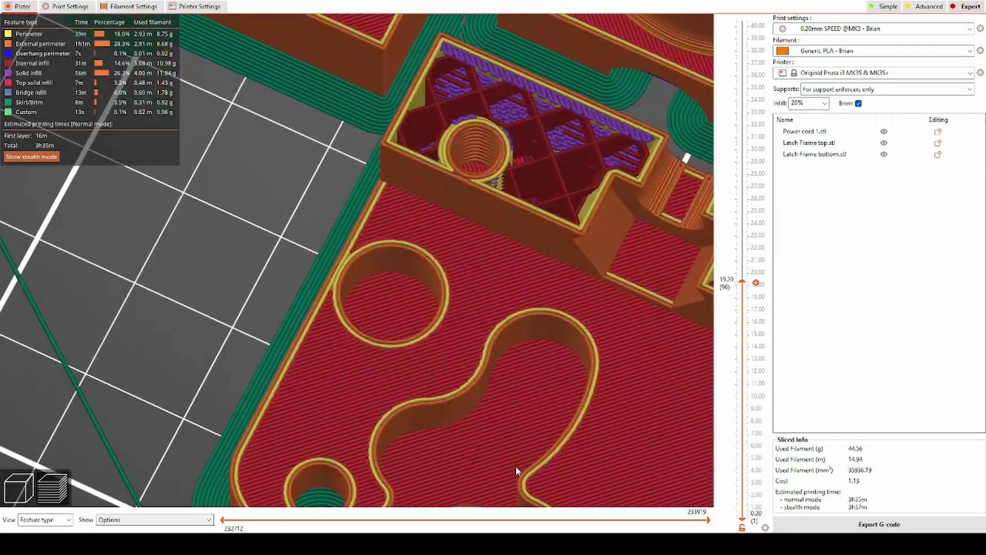
left_click_drag(323, 280, 521, 294)
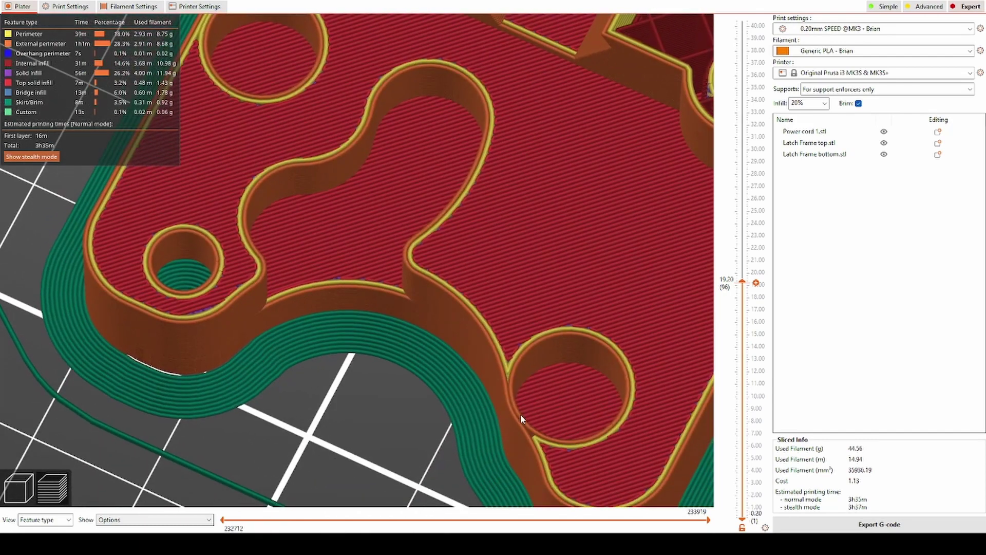
scroll(520, 415, "up", 2)
left_click_drag(742, 282, 739, 350)
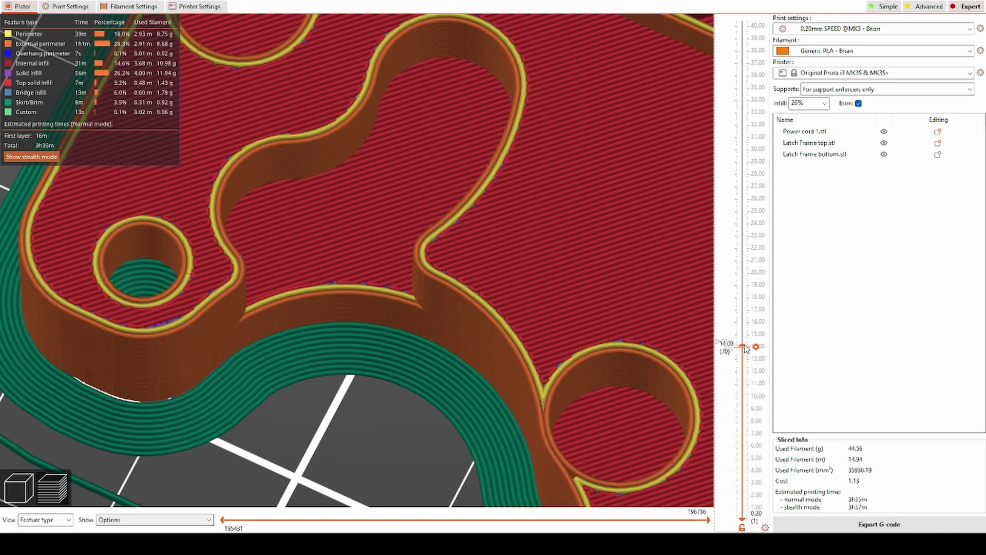
left_click_drag(742, 346, 742, 20)
scroll(578, 199, "down", 10)
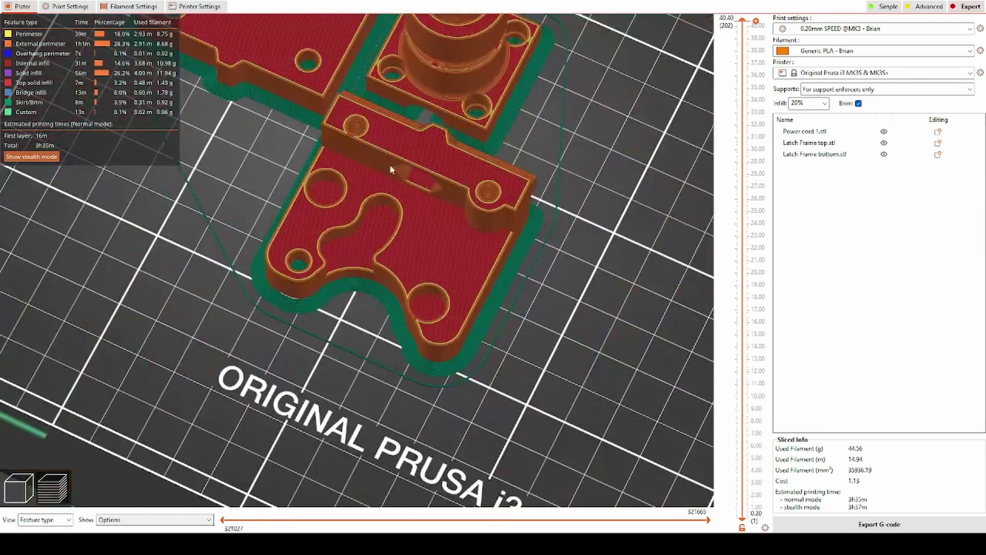
left_click_drag(390, 169, 367, 94)
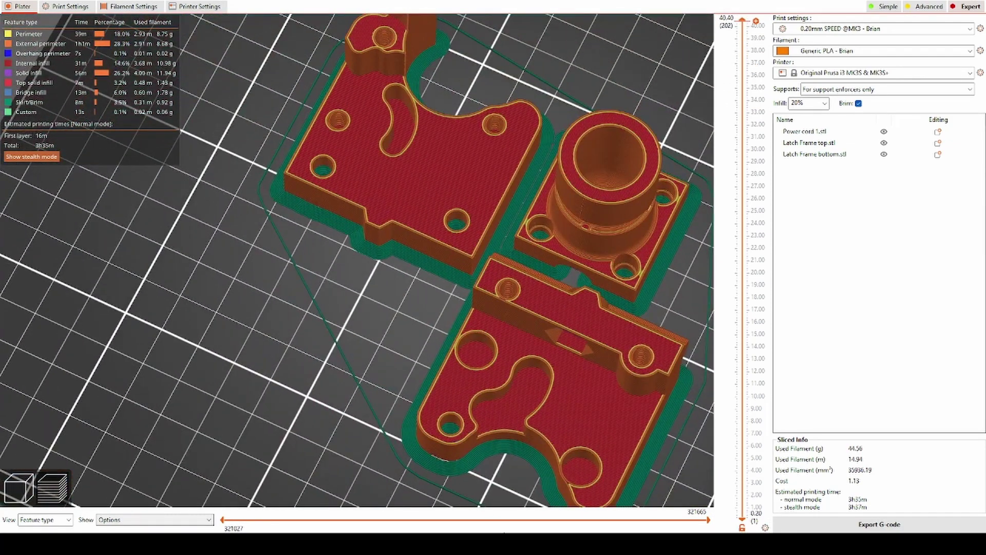